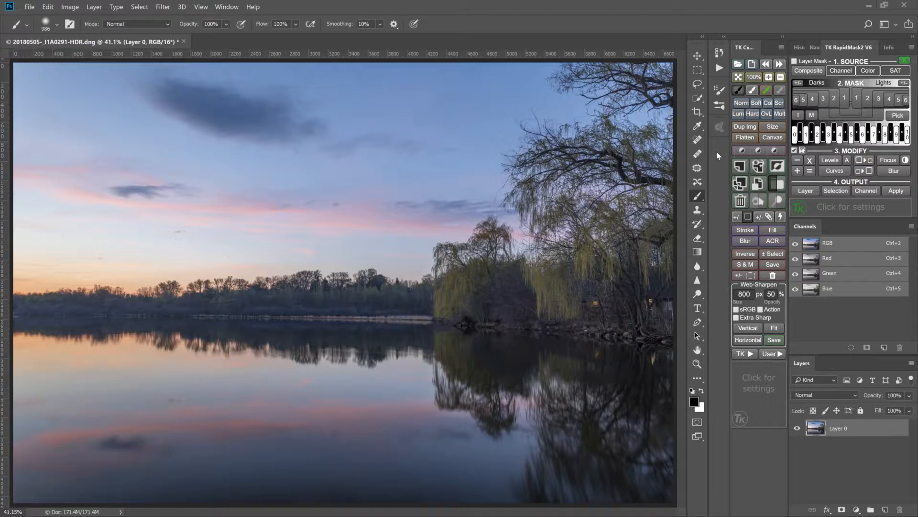
Create a Rapid Mask from the image's Blue channel and apply auto levels to increase its contrast
left_click(818, 75)
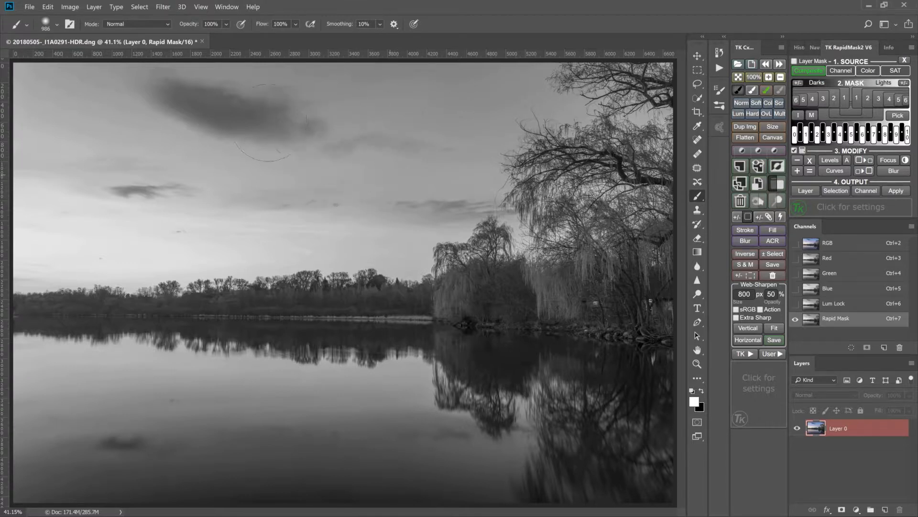
left_click(841, 70)
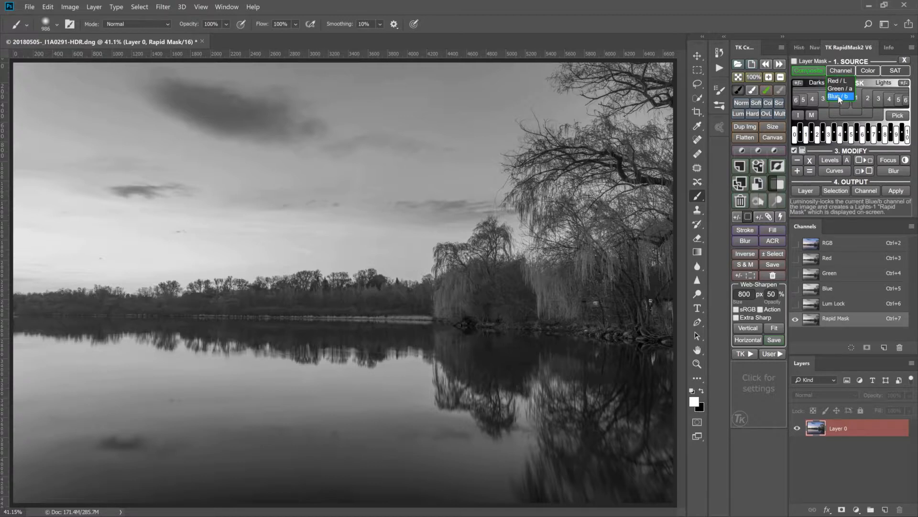
left_click(839, 96)
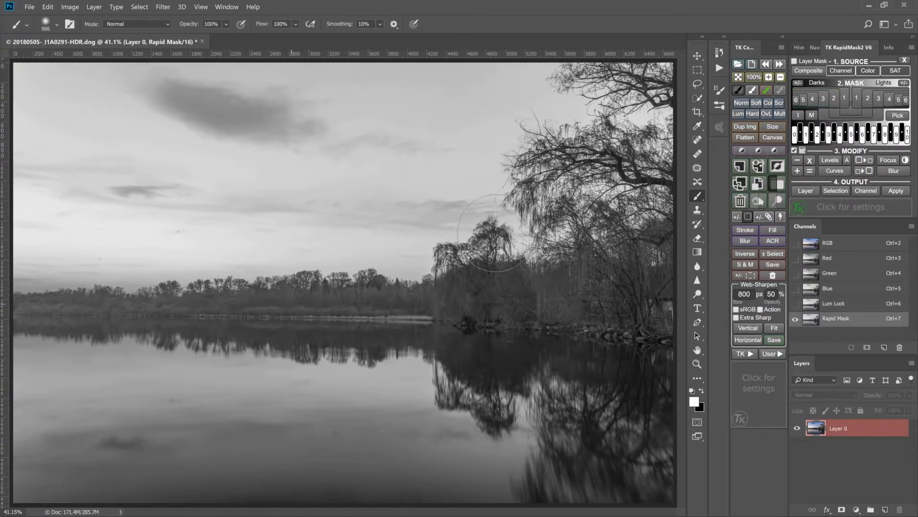
left_click(847, 160)
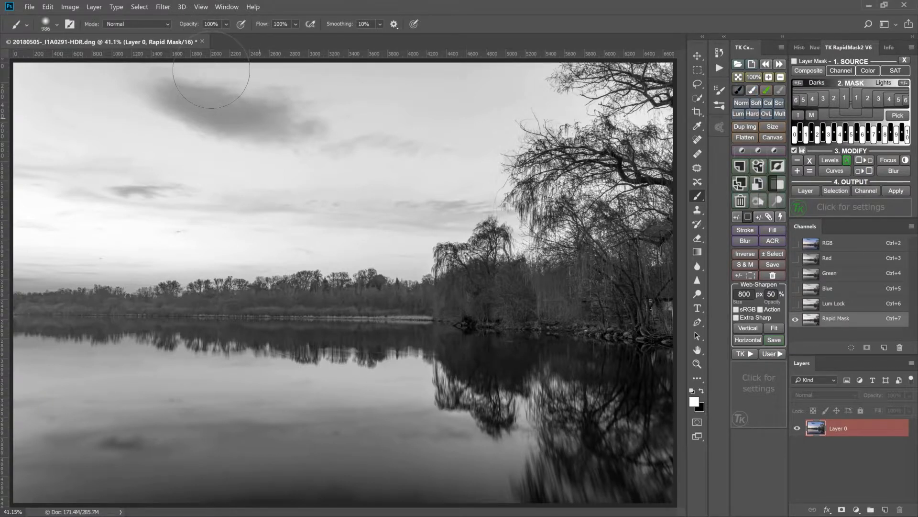
Paint the sky white on the mask with an Overlay-mode brush at 60% opacity, enlarging the brush to about 1893 px
left_click(135, 25)
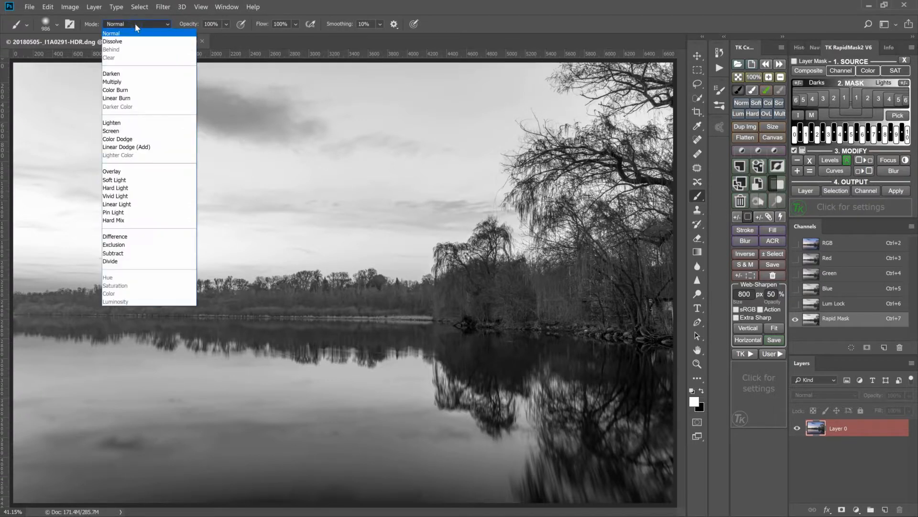
left_click(137, 171)
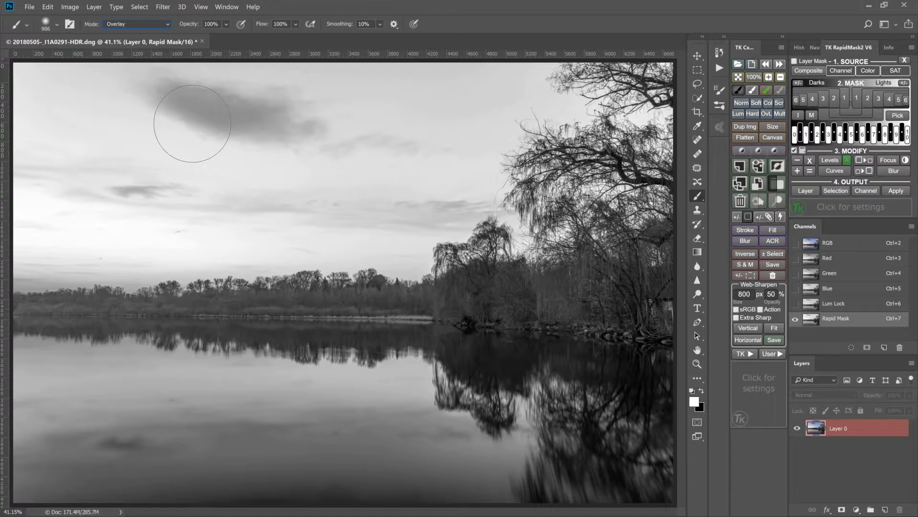
left_click_drag(192, 24, 167, 23)
mouse_move(203, 139)
left_mouse_down()
mouse_move(322, 164)
mouse_move(193, 70)
mouse_move(199, 55)
mouse_move(199, 67)
mouse_move(242, 114)
mouse_move(72, 96)
mouse_move(195, 154)
mouse_move(92, 135)
mouse_move(41, 139)
mouse_move(153, 139)
mouse_move(273, 76)
mouse_move(195, 45)
mouse_move(64, 142)
mouse_move(37, 134)
mouse_move(241, 62)
mouse_move(301, 97)
mouse_move(390, 53)
mouse_move(440, 65)
mouse_move(66, 109)
left_mouse_up()
left_click_drag(118, 154, 213, 154)
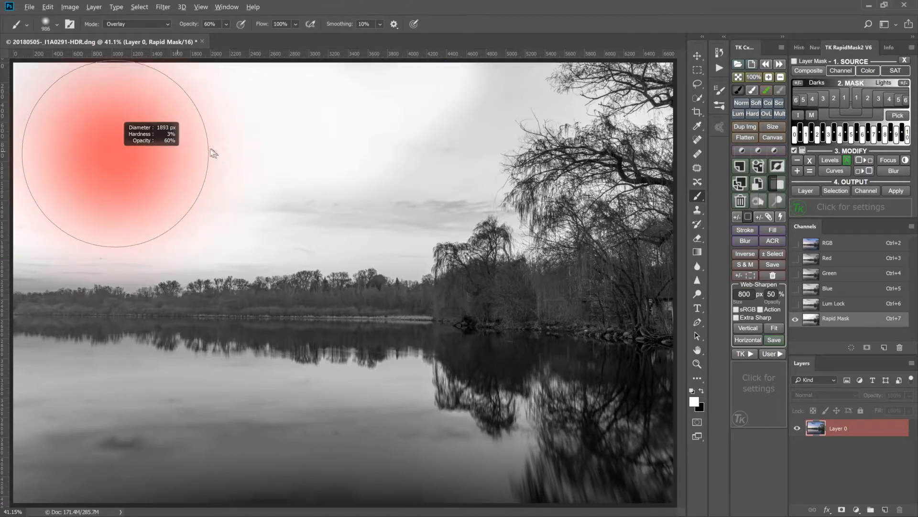
mouse_move(80, 74)
left_mouse_down()
mouse_move(369, 76)
mouse_move(176, 74)
mouse_move(279, 76)
mouse_move(74, 86)
mouse_move(78, 123)
mouse_move(82, 113)
mouse_move(166, 98)
mouse_move(80, 92)
mouse_move(279, 82)
mouse_move(287, 95)
mouse_move(344, 82)
mouse_move(343, 96)
mouse_move(371, 74)
mouse_move(469, 71)
mouse_move(484, 82)
mouse_move(457, 74)
mouse_move(420, 92)
mouse_move(278, 105)
mouse_move(73, 98)
mouse_move(73, 117)
mouse_move(73, 109)
left_mouse_up()
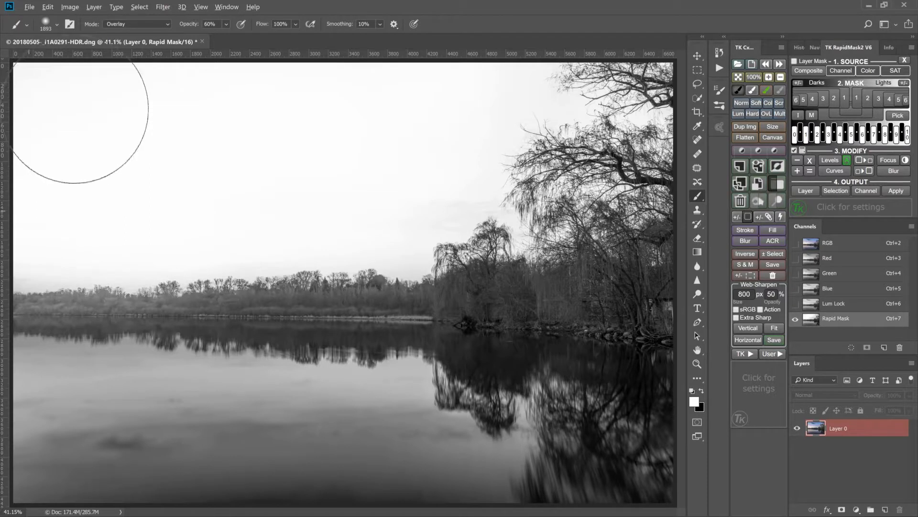
Paint the water and its reflections black on the mask, raising the Overlay brush's opacity to 100%
left_click(701, 390)
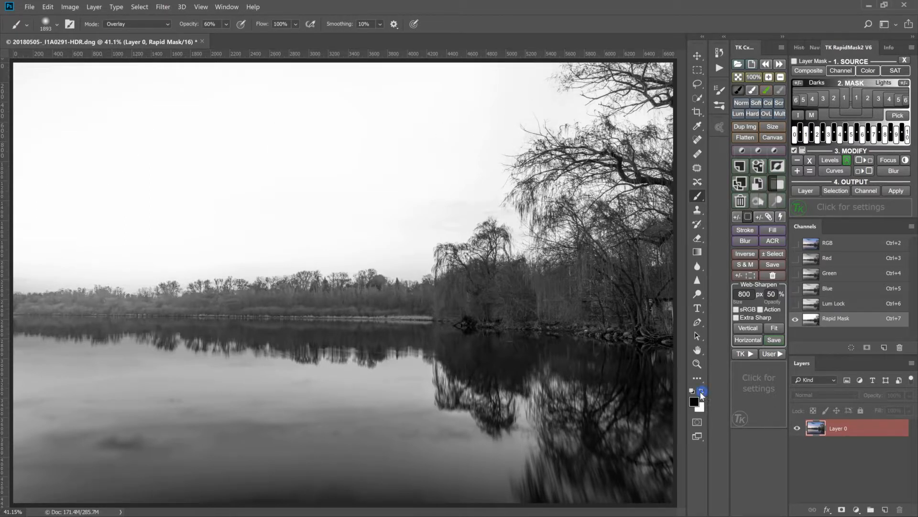
left_click_drag(470, 388, 282, 393)
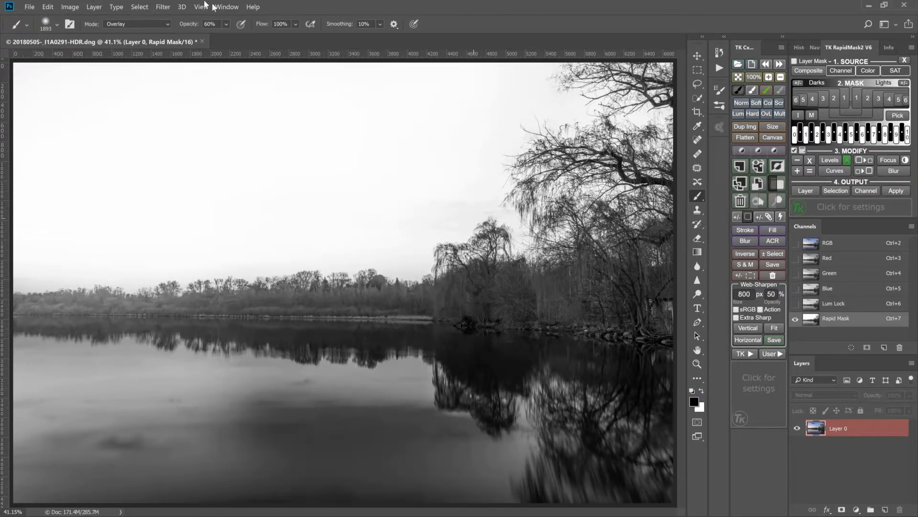
left_click_drag(177, 25, 311, 29)
mouse_move(311, 425)
left_mouse_down()
mouse_move(366, 341)
mouse_move(543, 318)
mouse_move(328, 352)
mouse_move(82, 328)
mouse_move(107, 343)
mouse_move(295, 331)
left_mouse_up()
mouse_move(385, 425)
left_mouse_down()
mouse_move(422, 324)
mouse_move(500, 318)
mouse_move(537, 334)
mouse_move(155, 332)
mouse_move(72, 349)
mouse_move(78, 380)
mouse_move(149, 318)
left_mouse_up()
mouse_move(75, 316)
left_mouse_down()
mouse_move(119, 317)
mouse_move(81, 345)
left_mouse_up()
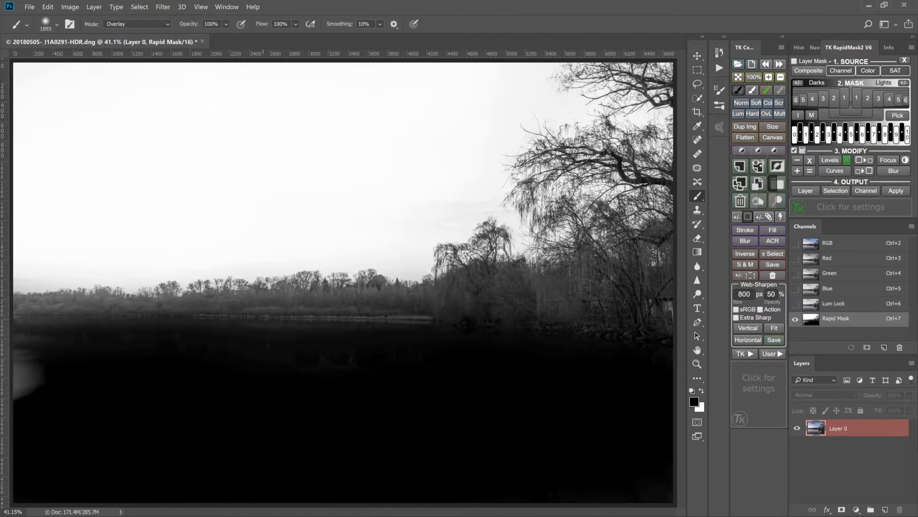
Refine the mask with the brush at 64% opacity, darkening the tree line and trees and whitening the sky
key("Return")
mouse_move(75, 288)
left_mouse_down()
mouse_move(333, 296)
mouse_move(455, 260)
mouse_move(583, 258)
mouse_move(640, 229)
mouse_move(460, 277)
mouse_move(469, 271)
mouse_move(239, 290)
mouse_move(302, 283)
mouse_move(203, 283)
mouse_move(339, 280)
mouse_move(75, 287)
mouse_move(74, 323)
mouse_move(75, 286)
mouse_move(204, 298)
mouse_move(328, 289)
mouse_move(219, 285)
mouse_move(590, 256)
left_mouse_up()
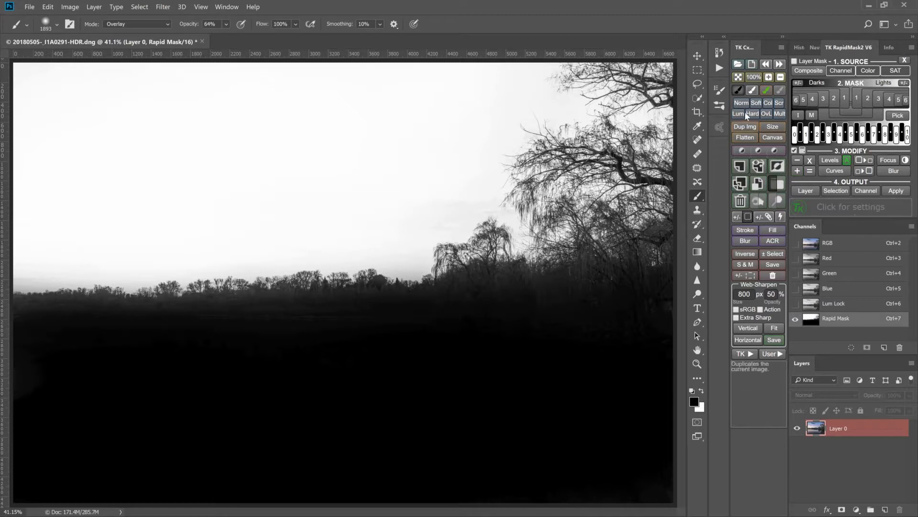
left_click(751, 91)
mouse_move(103, 86)
left_mouse_down()
mouse_move(78, 123)
mouse_move(140, 113)
mouse_move(285, 119)
mouse_move(333, 90)
mouse_move(375, 92)
mouse_move(400, 78)
mouse_move(461, 81)
mouse_move(438, 74)
mouse_move(412, 127)
mouse_move(358, 116)
mouse_move(193, 123)
mouse_move(160, 139)
left_mouse_up()
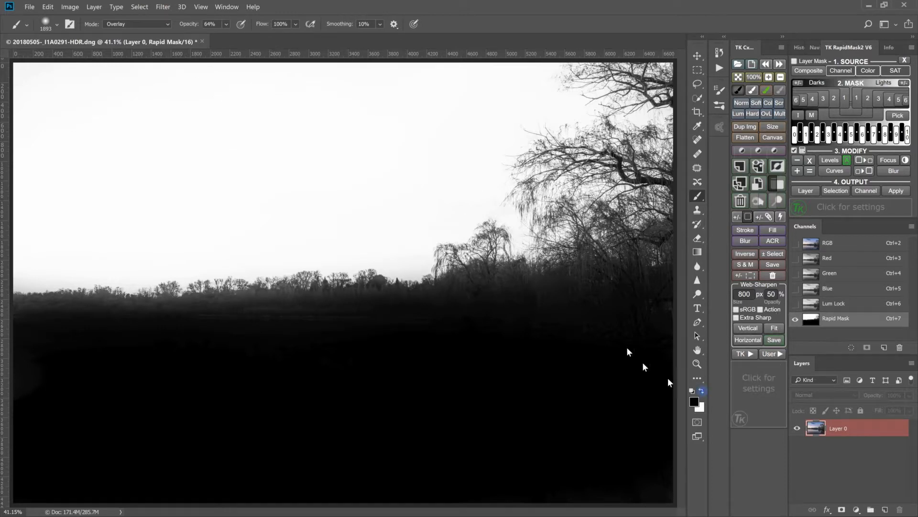
left_click_drag(233, 246, 74, 244)
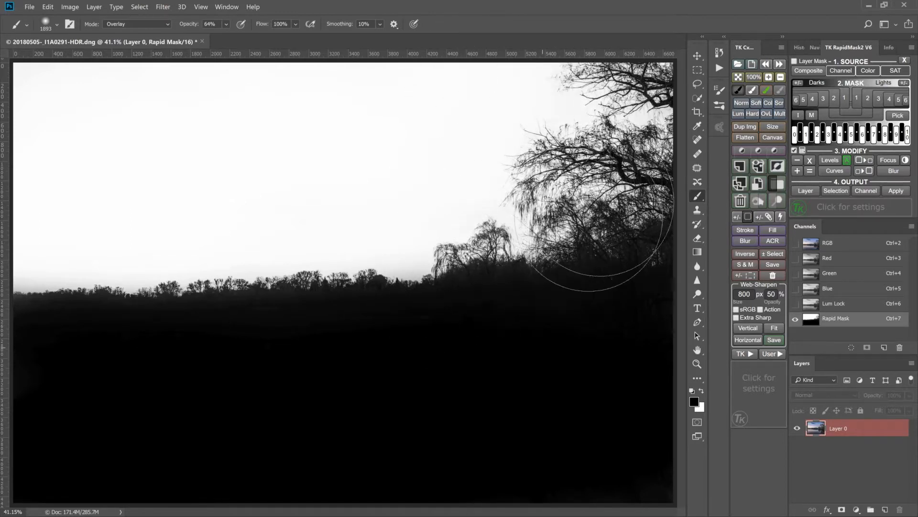
Examine the mask's edges along the willow branches and the distant tree line at 100% zoom
left_click(752, 78)
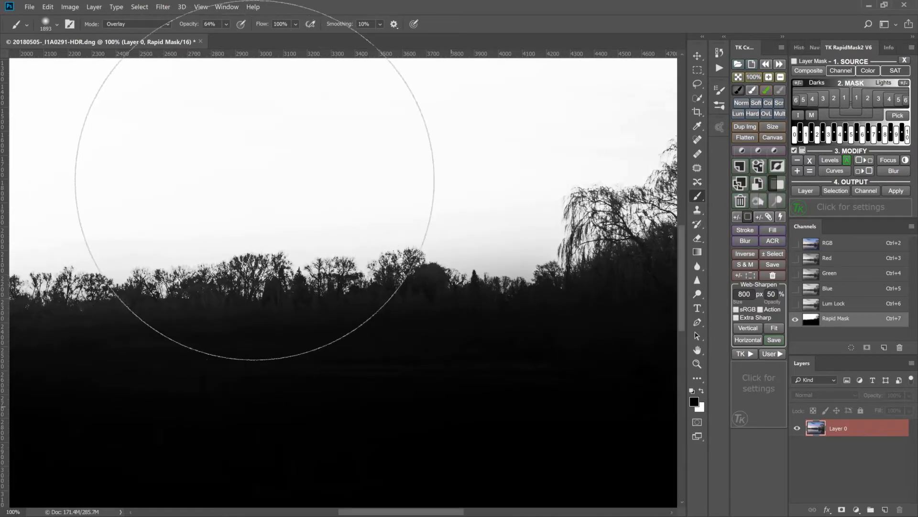
left_click_drag(497, 363, 179, 451)
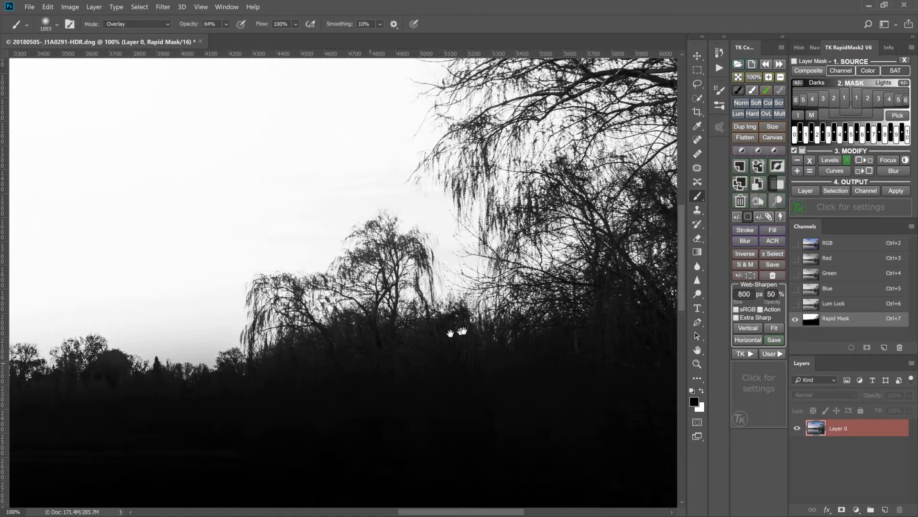
left_click_drag(478, 330, 237, 413)
left_click_drag(412, 285, 354, 441)
left_click_drag(449, 143, 648, 35)
left_click_drag(391, 288, 618, 204)
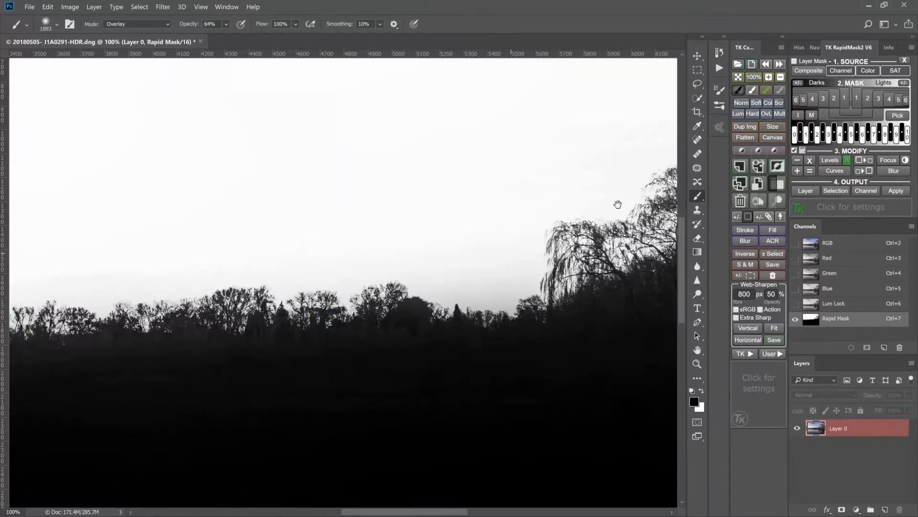
left_click_drag(230, 288, 509, 266)
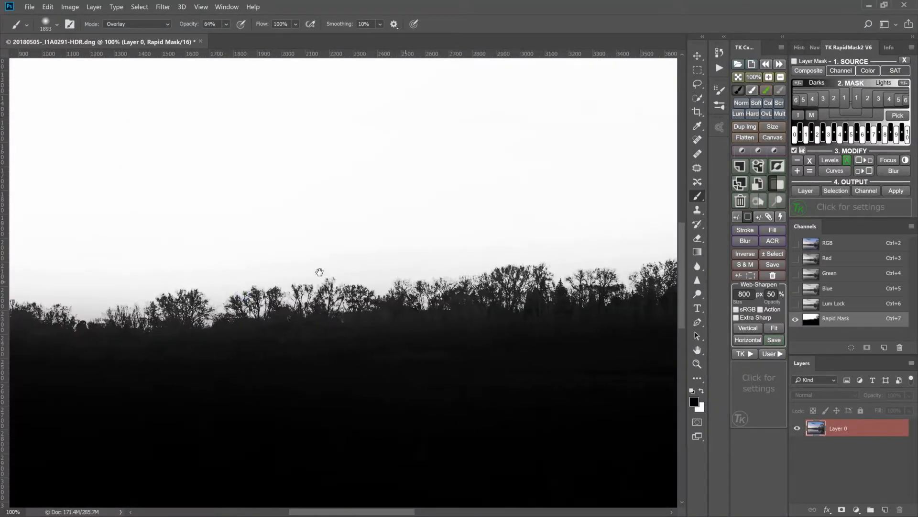
Whiten the sky just above the horizon and darken the distant tree line on the mask with a brush of about 615 px
left_click(752, 91)
mouse_move(230, 198)
left_mouse_down()
mouse_move(78, 206)
mouse_move(86, 207)
left_mouse_up()
mouse_move(242, 217)
left_mouse_down()
mouse_move(61, 218)
mouse_move(81, 223)
left_mouse_up()
left_click_drag(161, 328, 455, 311)
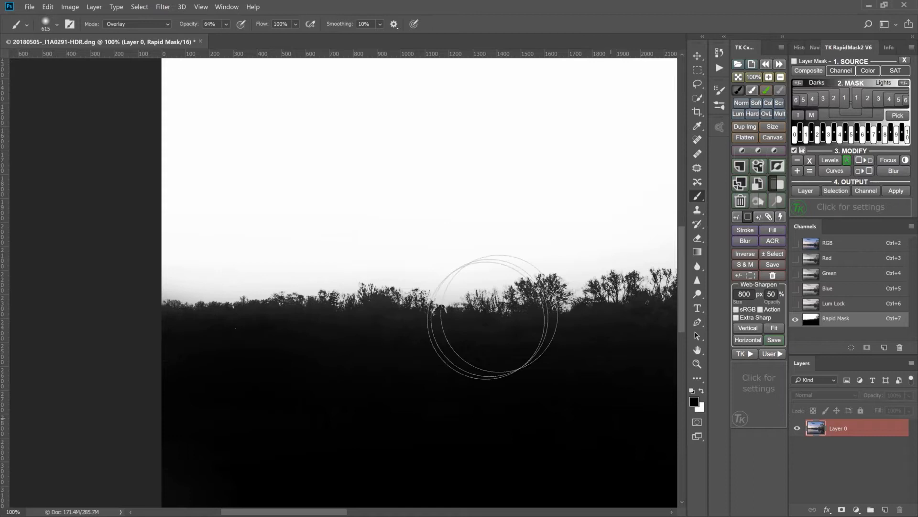
left_click(738, 77)
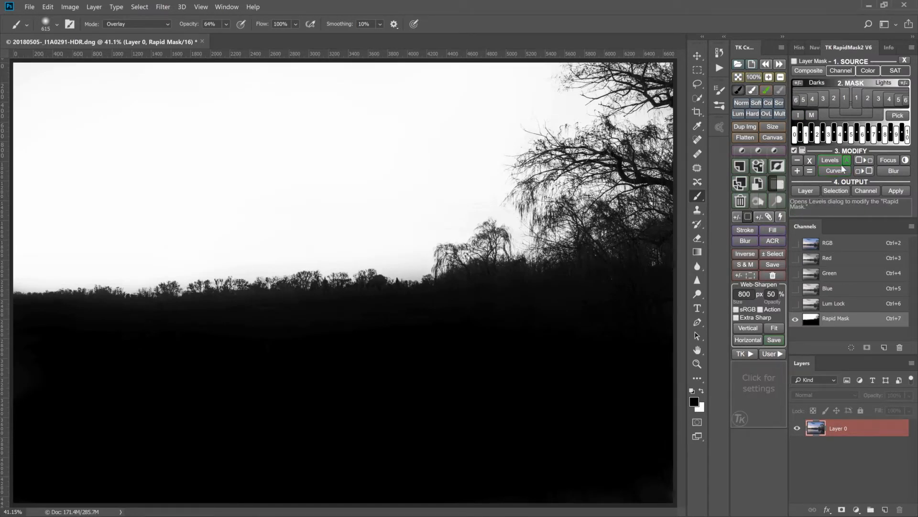
Output the Rapid Mask as the layer mask of a new Levels adjustment layer, leaving the levels at default
left_click(807, 192)
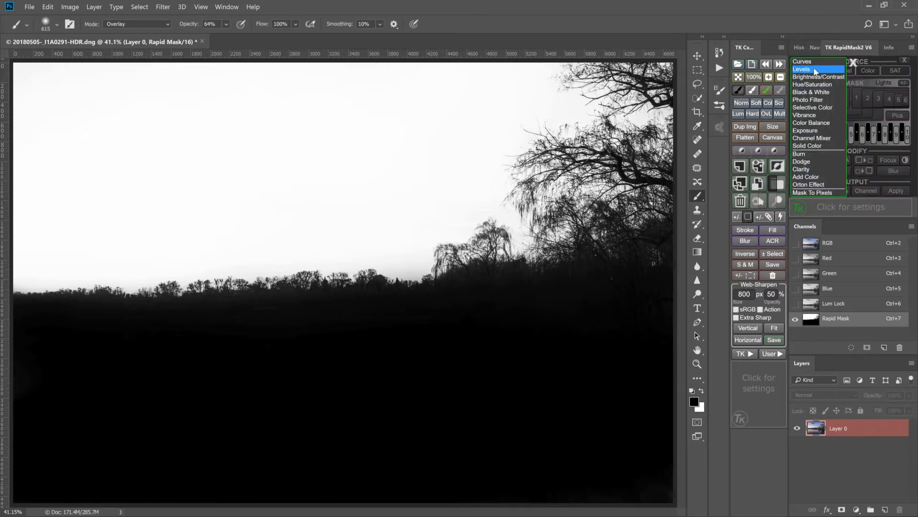
left_click(815, 69)
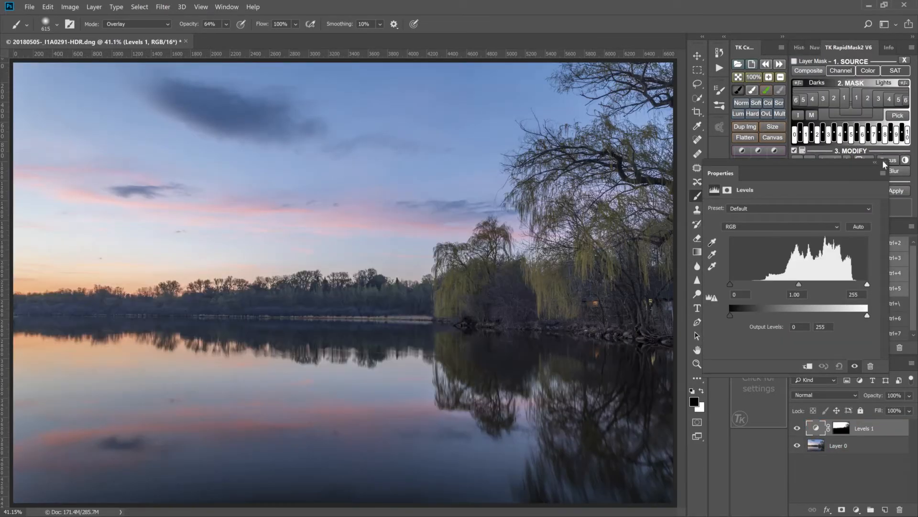
left_click(884, 161)
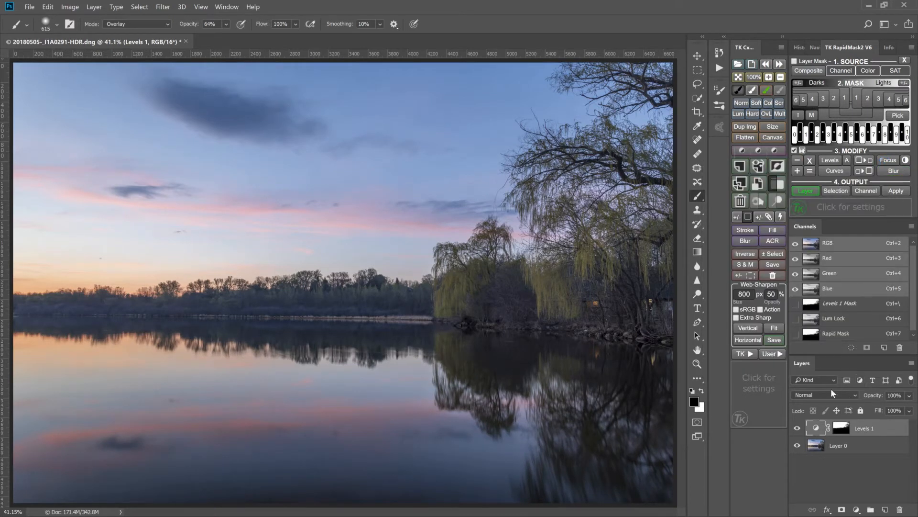
Set the Levels layer's blend mode to Multiply and lower its opacity to about 26%
left_click(818, 394)
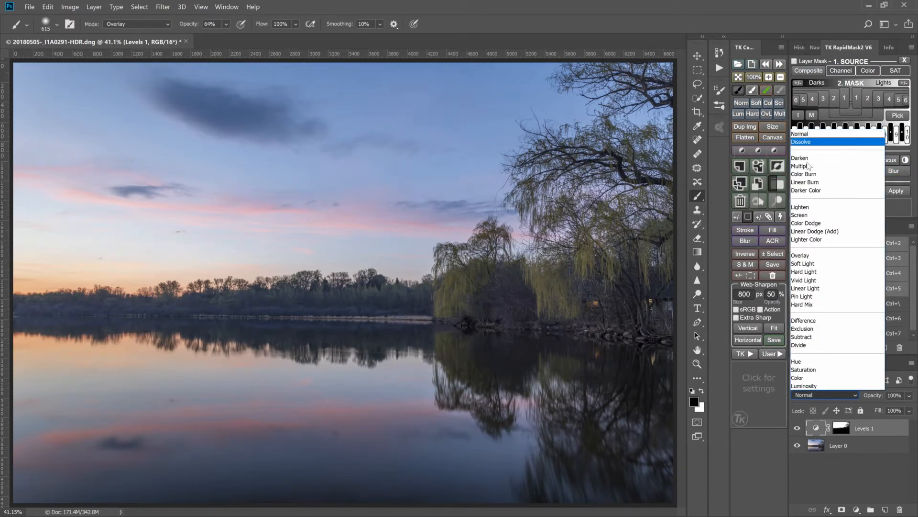
left_click(823, 166)
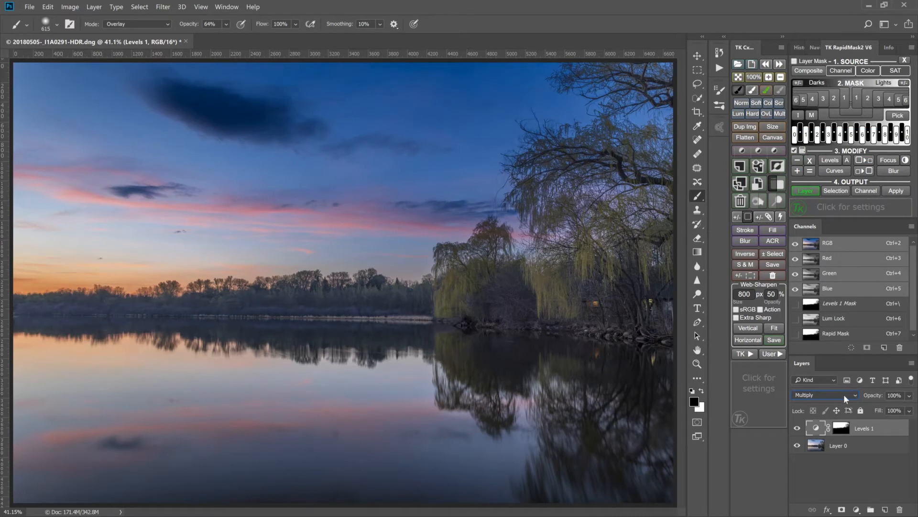
mouse_move(839, 395)
left_mouse_down()
mouse_move(827, 395)
mouse_move(856, 395)
left_mouse_up()
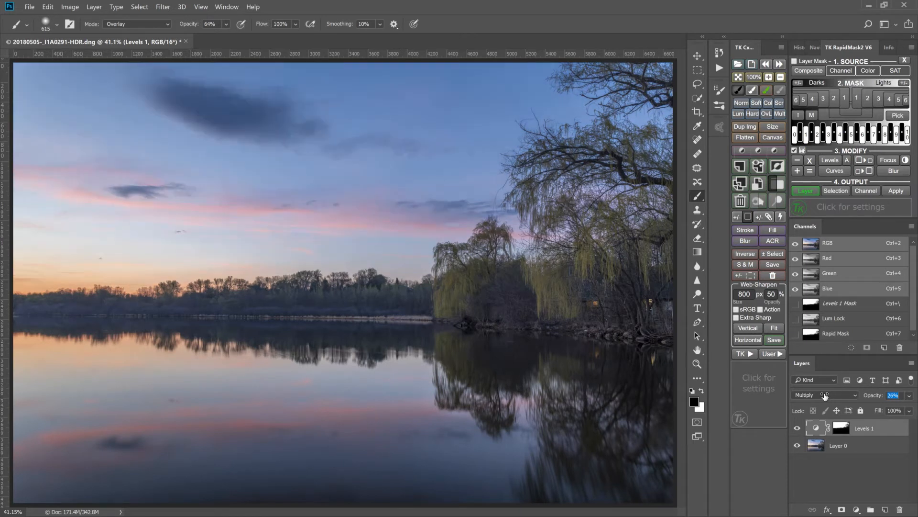